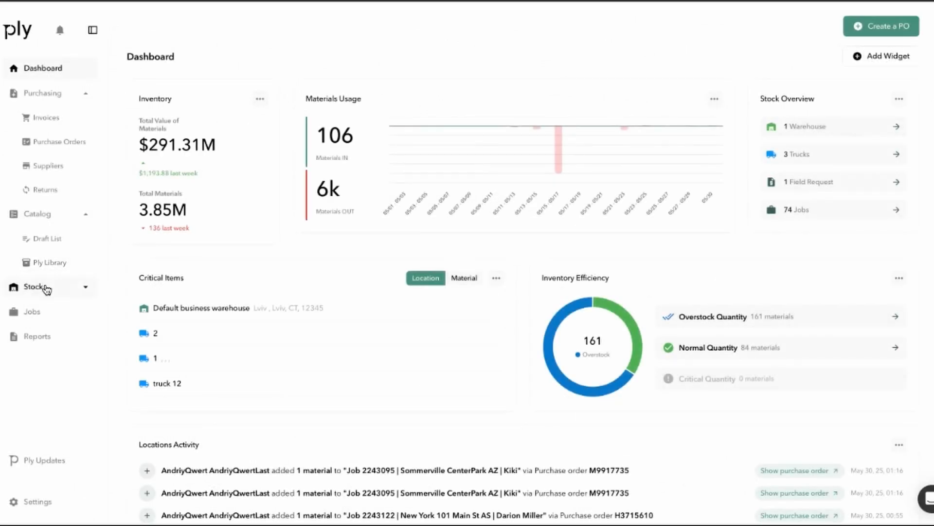
- Start a purchase order for the "qa 4 test long name" material from the Default business warehouse's replenishment list
{"action": "left_click", "coordinate": [47, 290]}
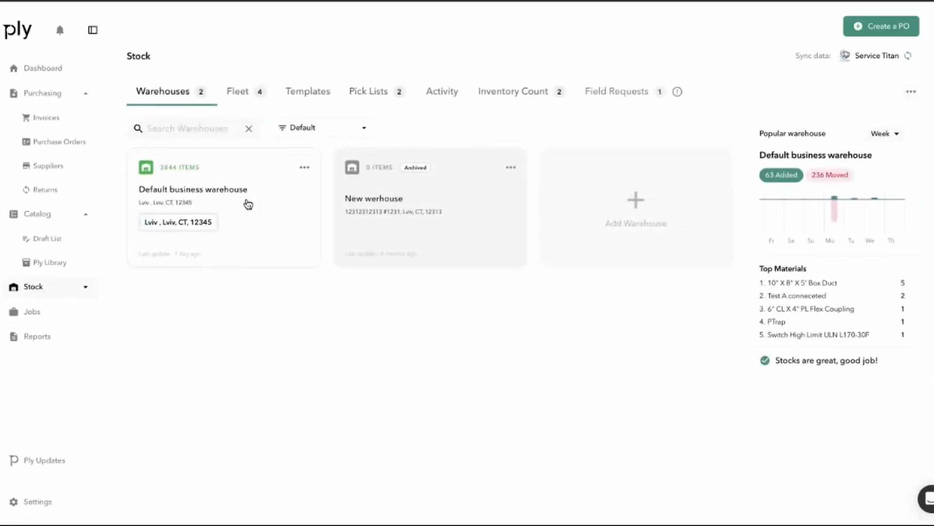
{"action": "left_click", "coordinate": [223, 186]}
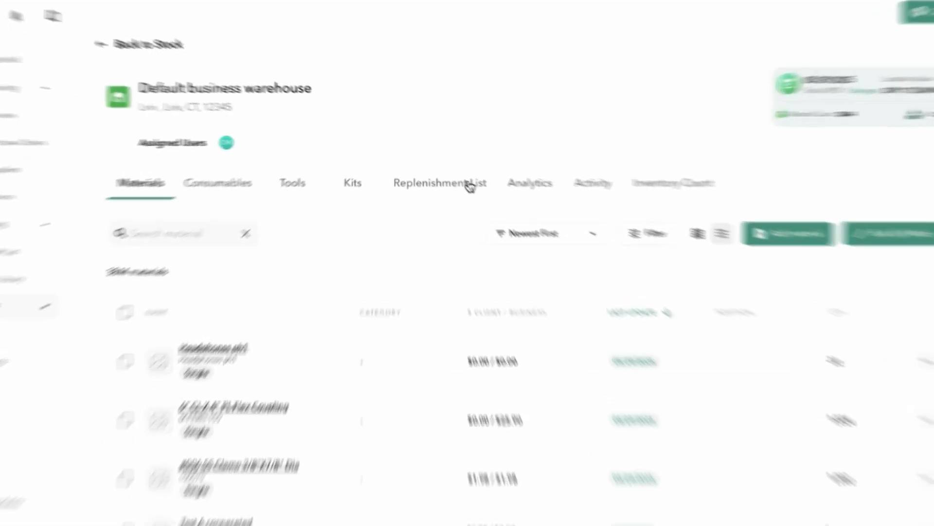
{"action": "left_click", "coordinate": [460, 180]}
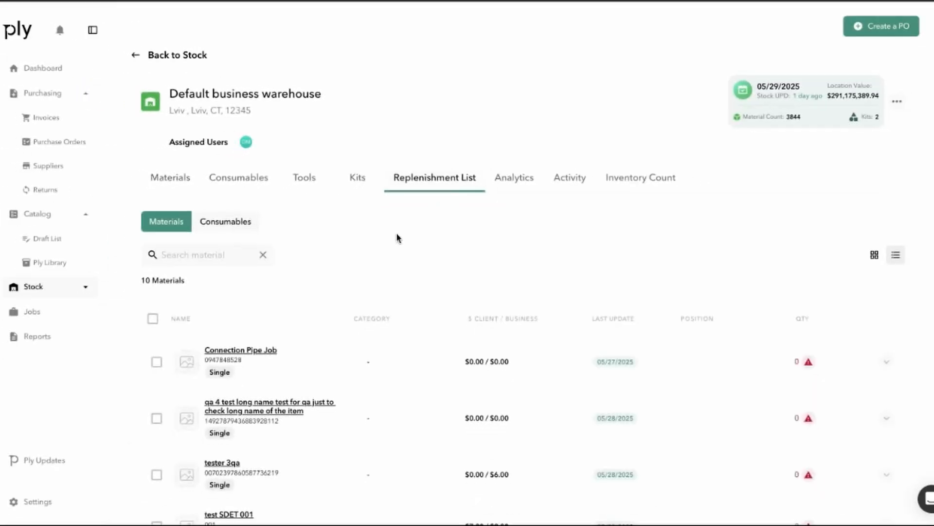
{"action": "left_click", "coordinate": [156, 422]}
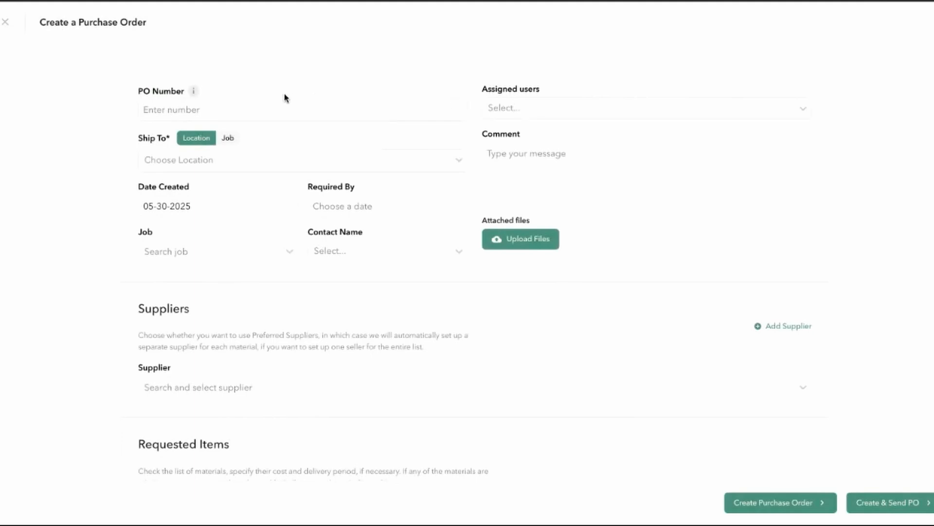
- Assign a technician to the purchase order and set Default business warehouse as its ship-to location
{"action": "left_click", "coordinate": [521, 109]}
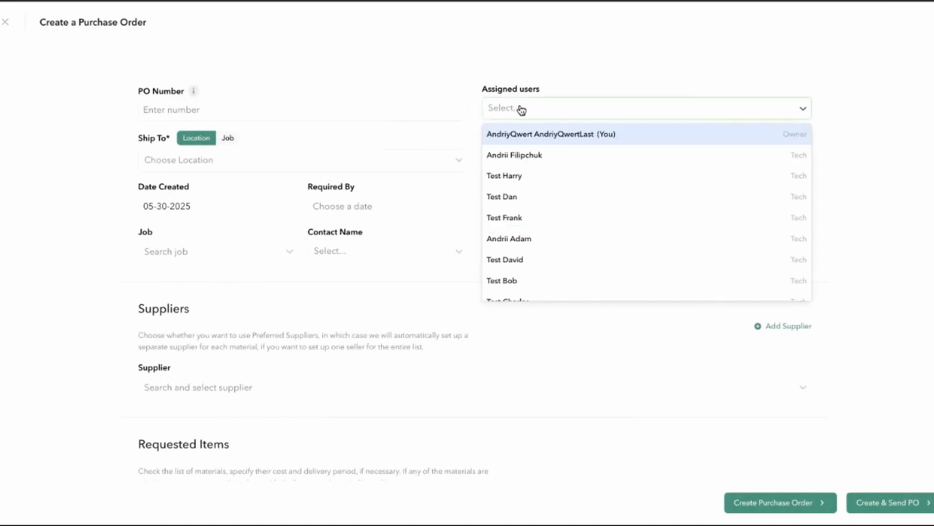
{"action": "left_click", "coordinate": [527, 151]}
{"action": "left_click", "coordinate": [214, 168]}
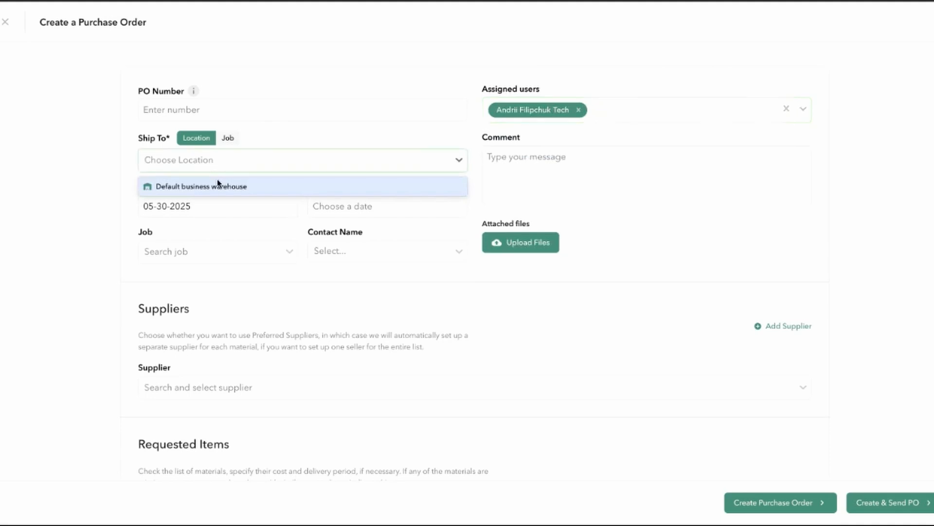
{"action": "left_click", "coordinate": [218, 186]}
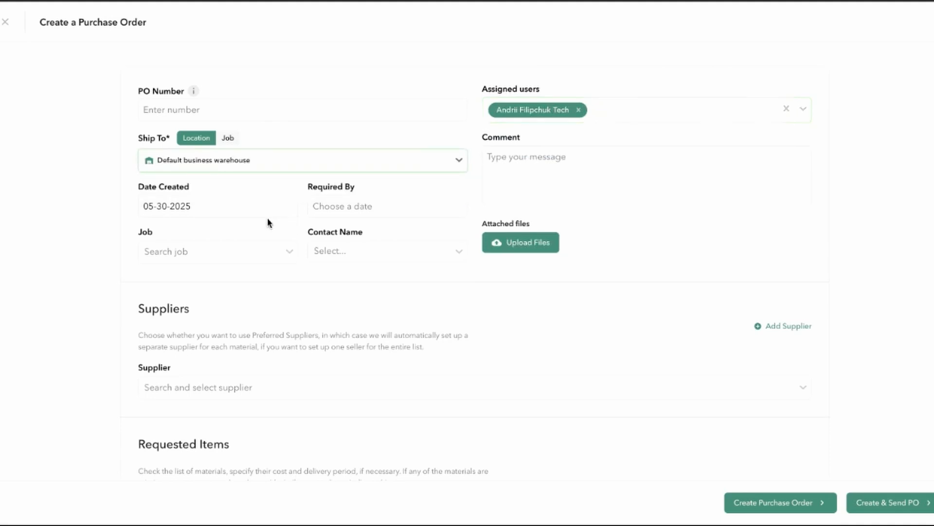
- Set the required-by date to 05-31-2025 and link the order to the Sommerville job with a technician as contact
{"action": "left_click", "coordinate": [385, 213]}
{"action": "left_click", "coordinate": [436, 371]}
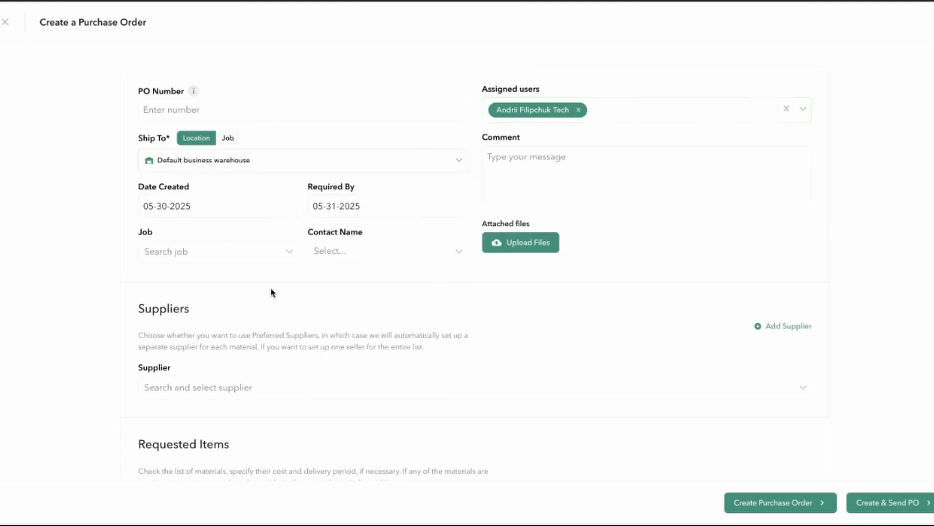
{"action": "left_click", "coordinate": [261, 251]}
{"action": "left_click", "coordinate": [238, 278]}
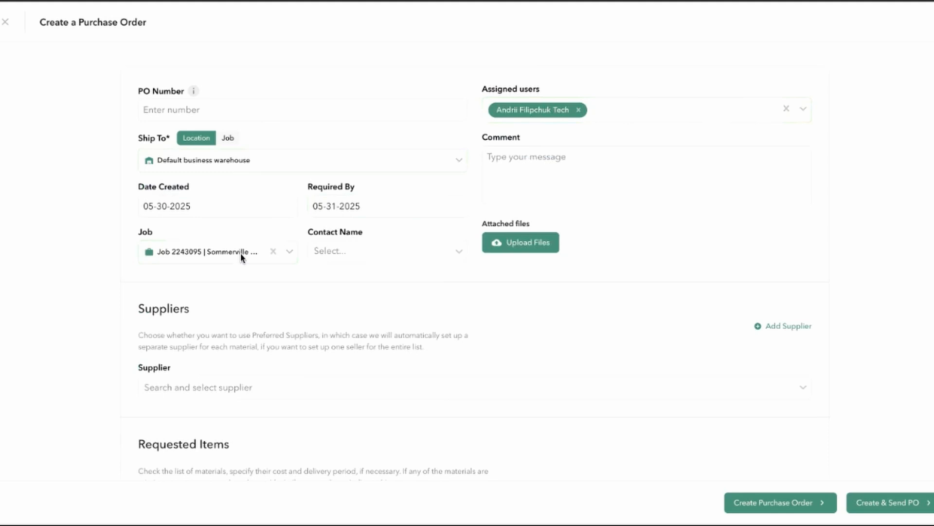
{"action": "left_click", "coordinate": [363, 254]}
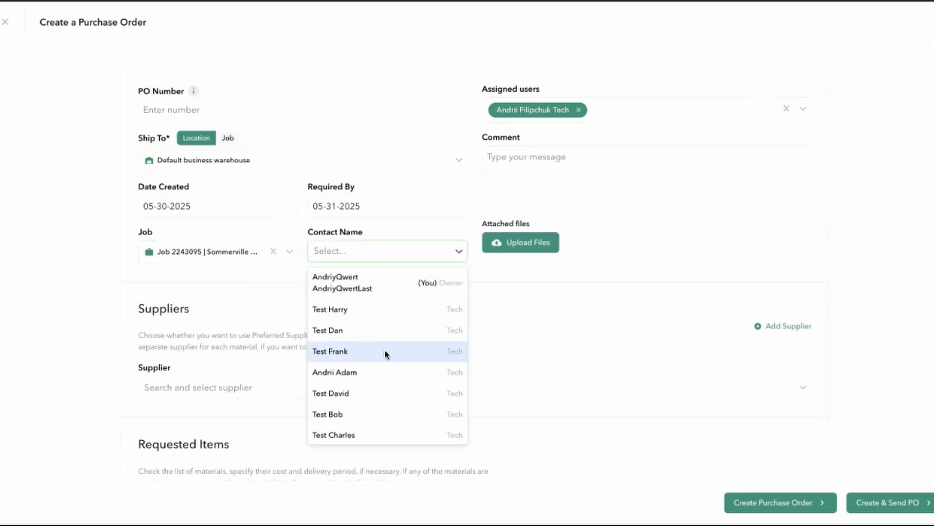
{"action": "left_click", "coordinate": [387, 331]}
- Choose ply testos as the supplier of the purchase order
{"action": "scroll", "coordinate": [465, 334], "scroll_direction": "down", "scroll_amount": 3}
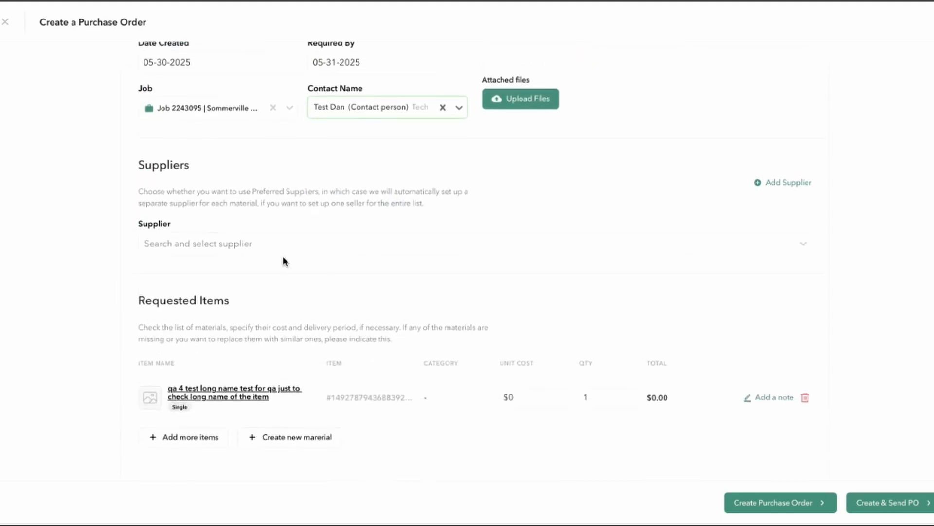
{"action": "left_click", "coordinate": [285, 251]}
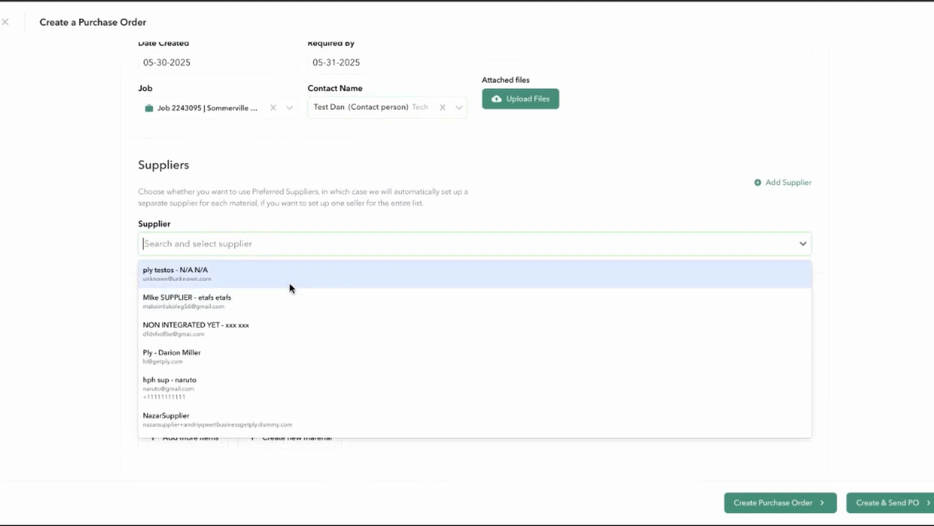
{"action": "left_click", "coordinate": [290, 278]}
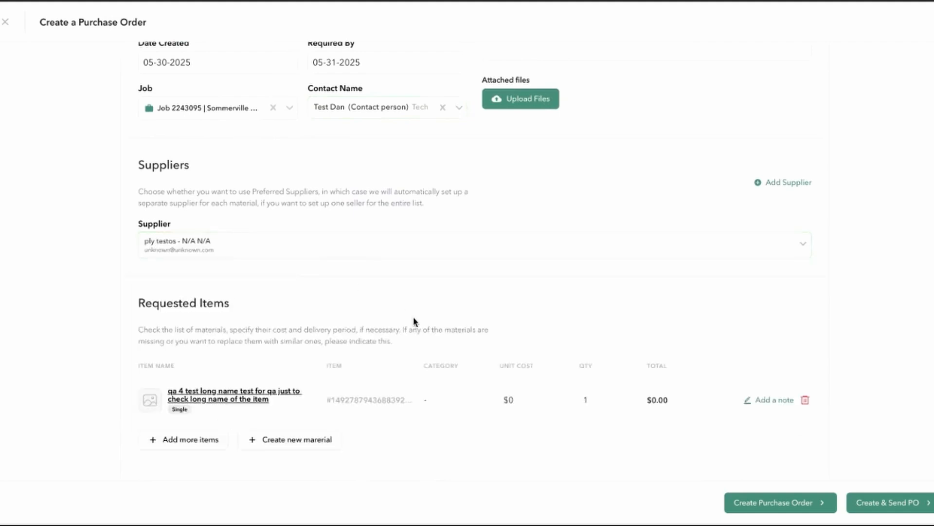
- Set the requested item's unit cost to $3.00 and quantity to 12, and create and send the purchase order
{"action": "scroll", "coordinate": [413, 317], "scroll_direction": "down", "scroll_amount": 1}
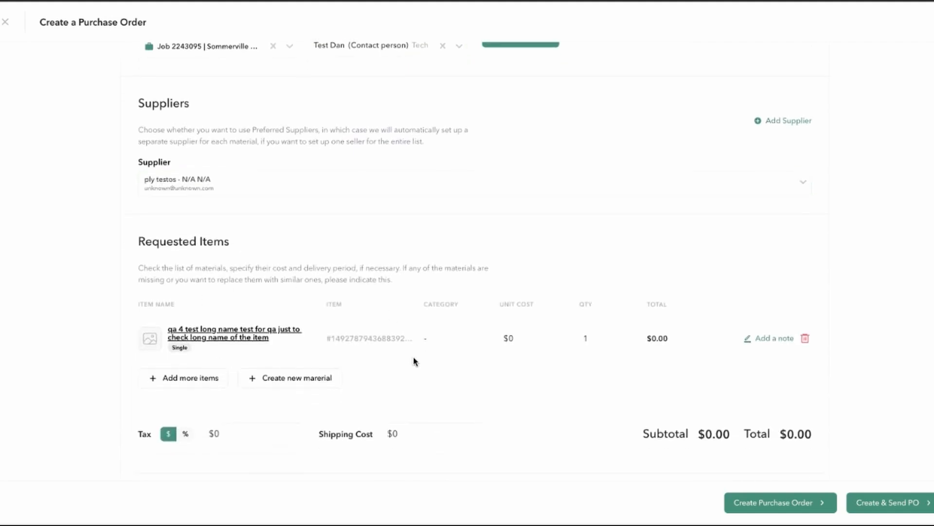
{"action": "left_click", "coordinate": [548, 340]}
{"action": "type", "text": "3"}
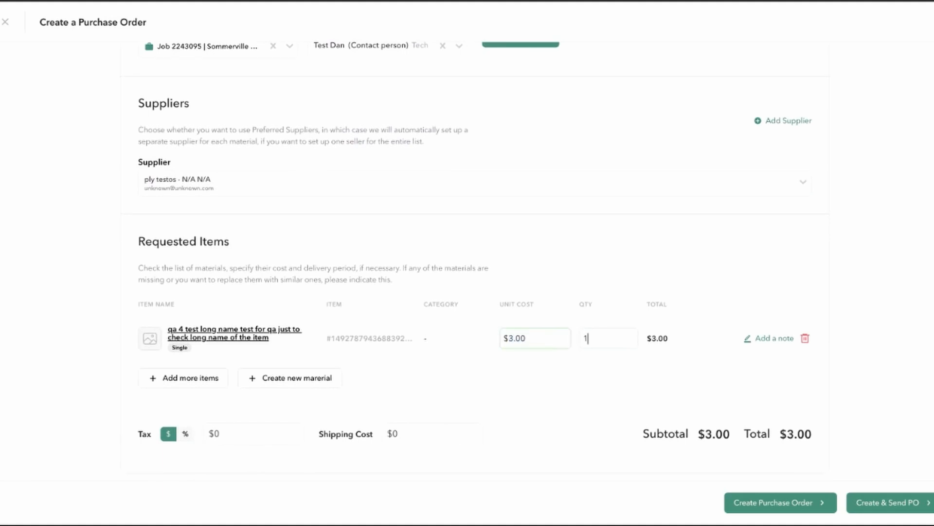
{"action": "type", "text": "2"}
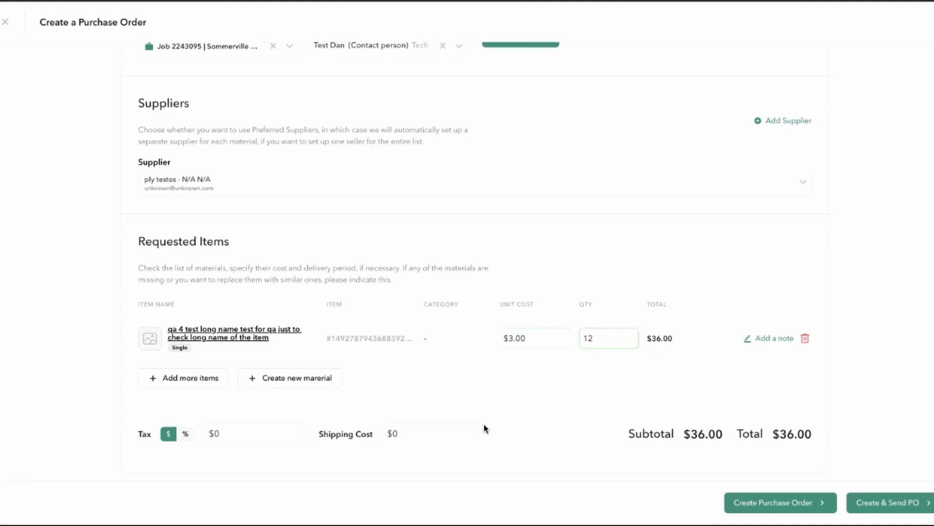
{"action": "scroll", "coordinate": [598, 401], "scroll_direction": "down", "scroll_amount": 1}
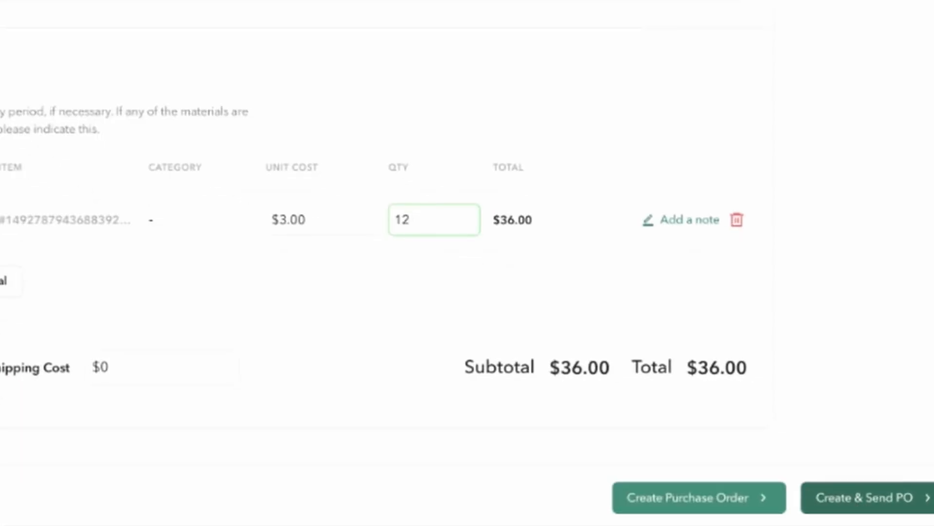
{"action": "left_click", "coordinate": [868, 498]}
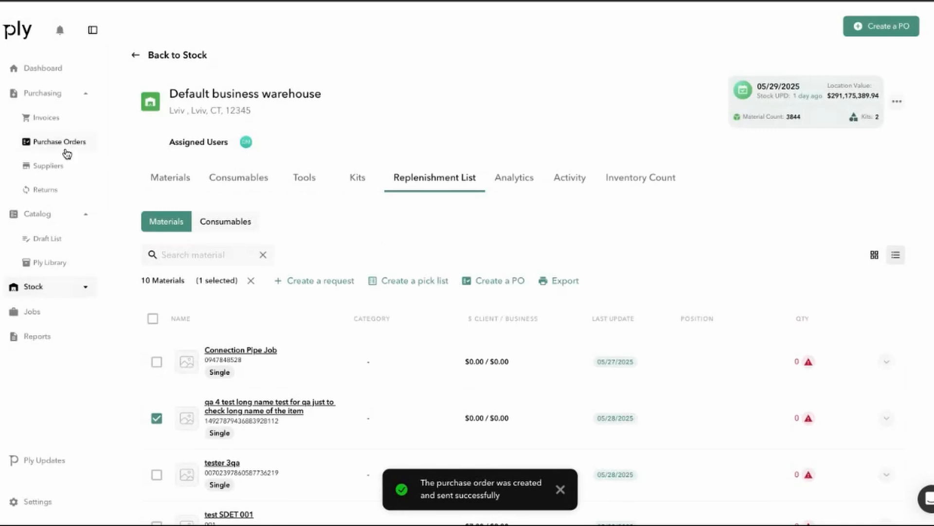
- Open the newly sent ply testos purchase order from the purchase orders board
{"action": "left_click", "coordinate": [66, 150]}
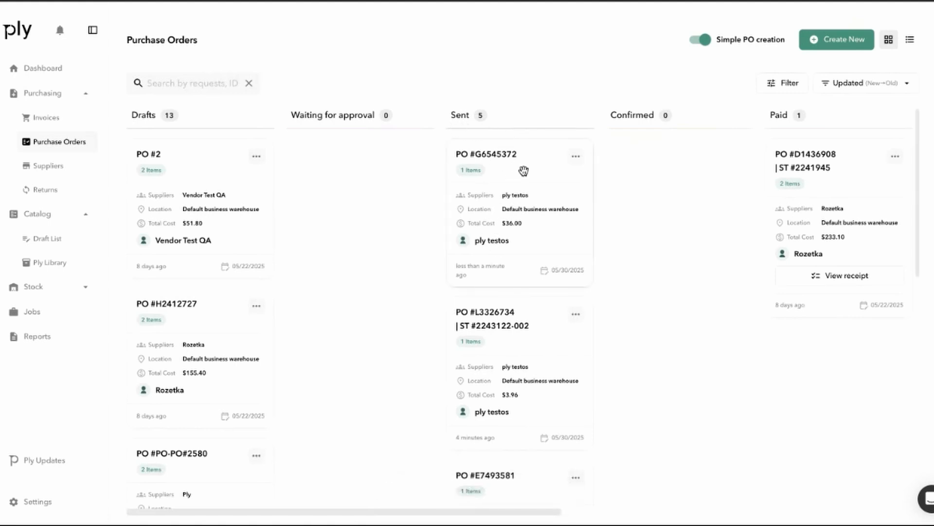
{"action": "left_click", "coordinate": [523, 170]}
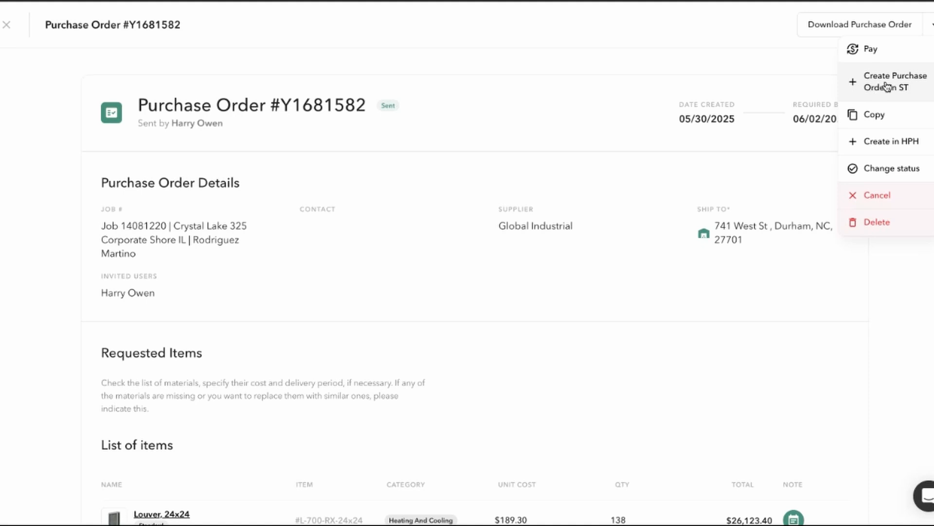
{"action": "left_click", "coordinate": [932, 29]}
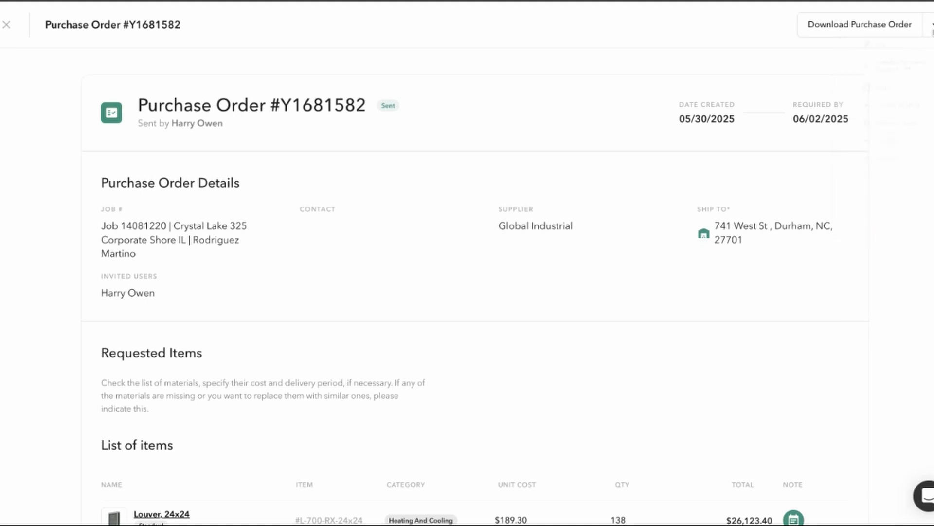
{"action": "left_click", "coordinate": [932, 30]}
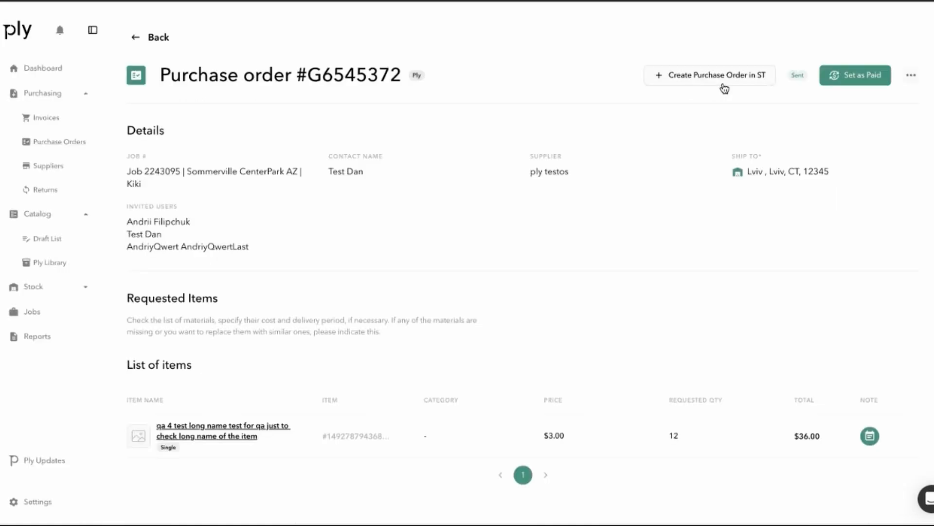
- Start creating the purchase order in Service Titan with type Supply House Run and business unit Main
{"action": "left_click", "coordinate": [724, 84]}
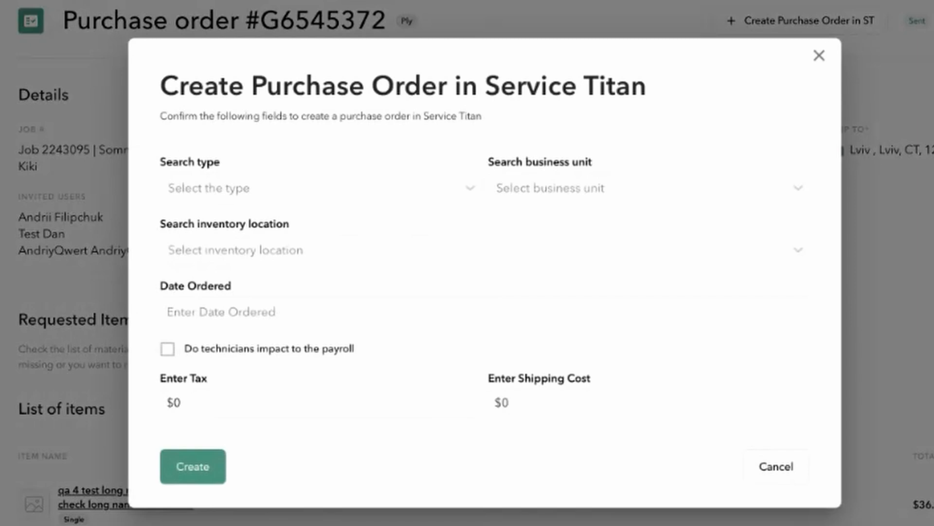
{"action": "left_click", "coordinate": [369, 184]}
{"action": "left_click", "coordinate": [367, 228]}
{"action": "left_click", "coordinate": [591, 191]}
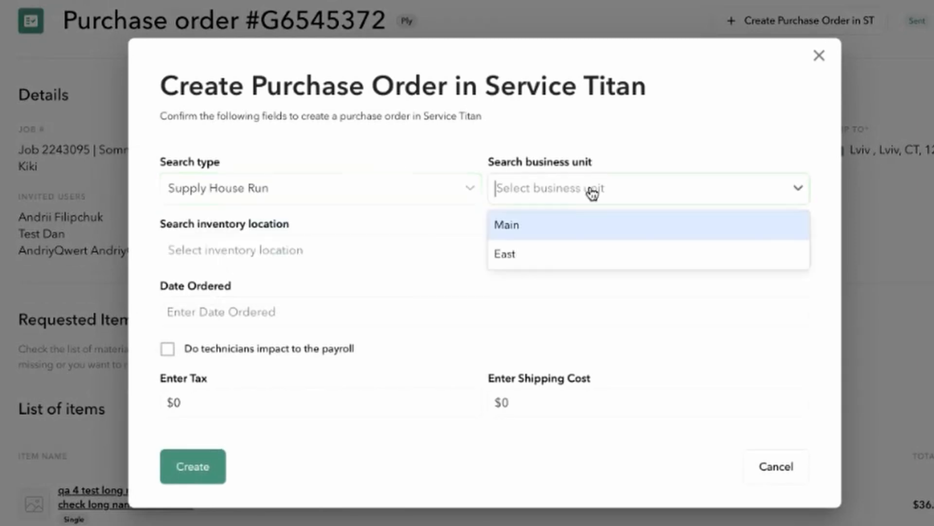
{"action": "left_click", "coordinate": [568, 224]}
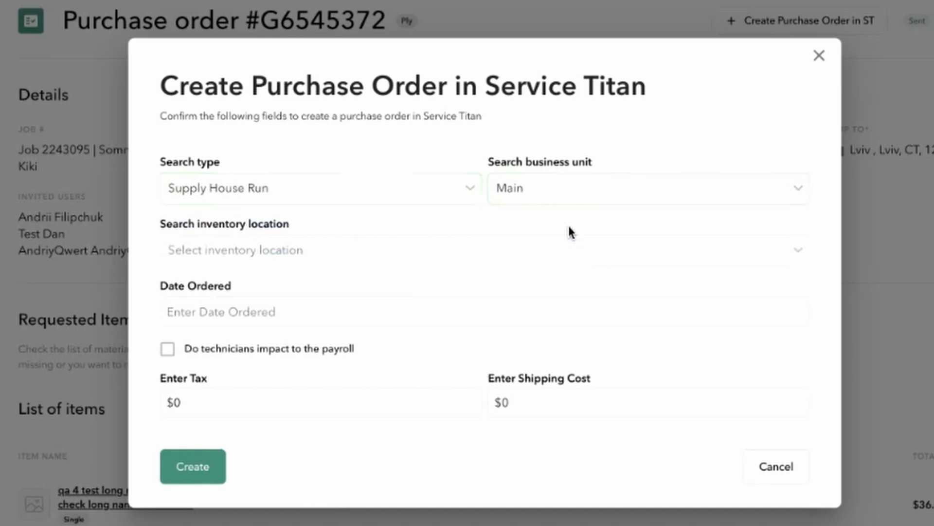
- Set the inventory location to Truck 2 and the date ordered to 05-31-2025, and create the Service Titan order
{"action": "left_click", "coordinate": [363, 265]}
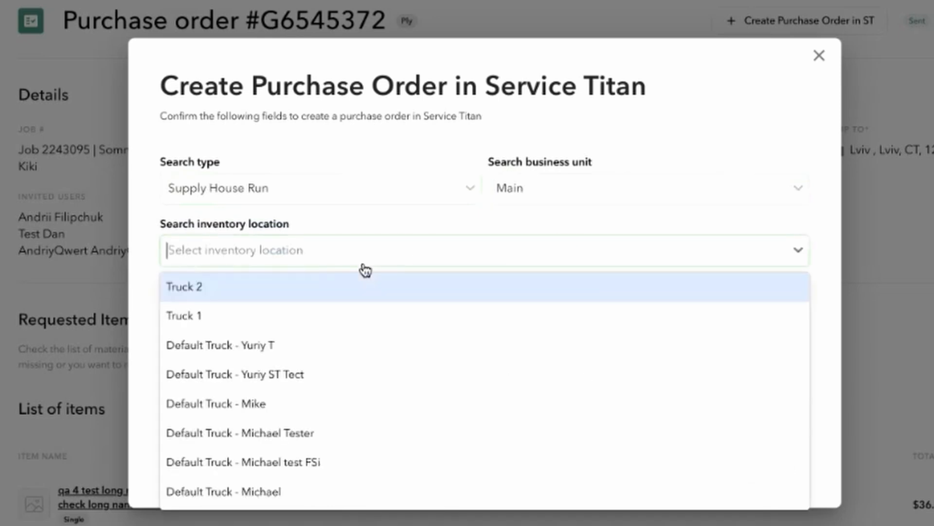
{"action": "left_click", "coordinate": [367, 296]}
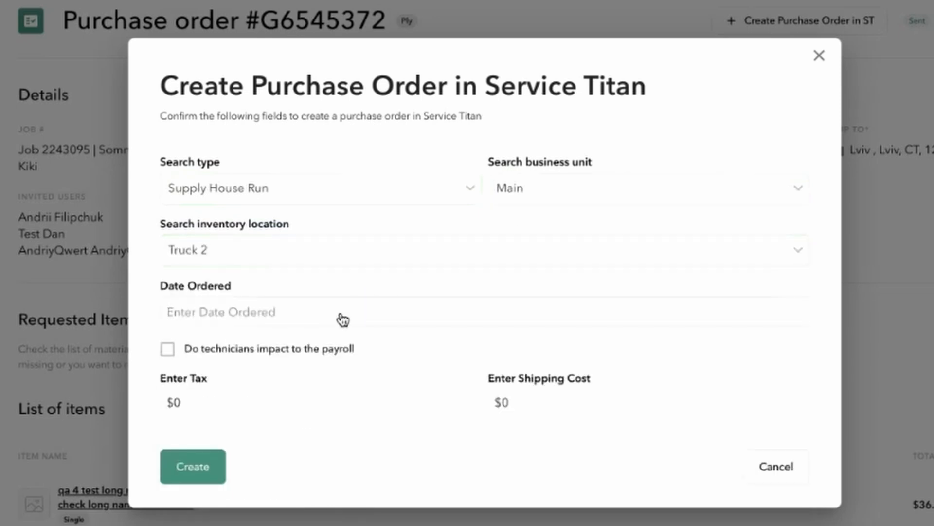
{"action": "left_click", "coordinate": [343, 319]}
{"action": "left_click", "coordinate": [334, 271]}
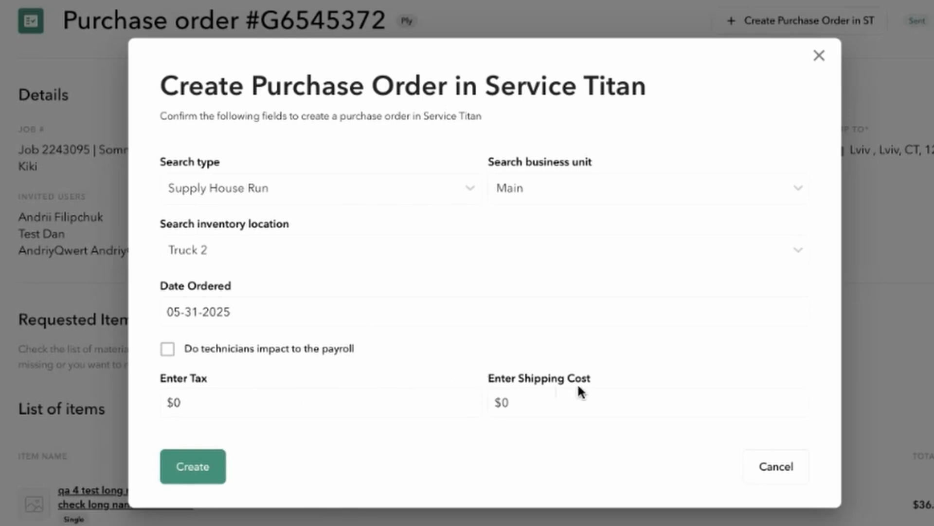
{"action": "left_click", "coordinate": [188, 480]}
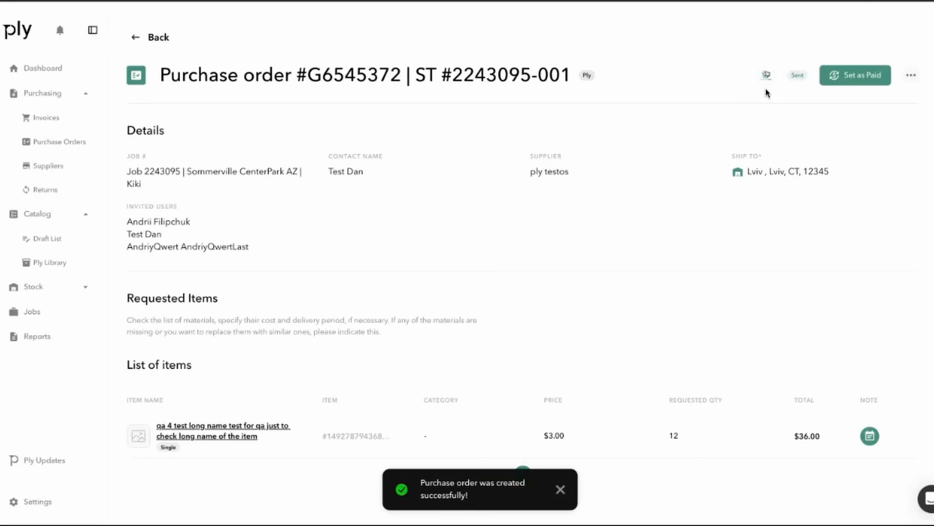
- Switch to the linked purchase order in ServiceTitan and examine its order details, location, dates, item list and totals
{"action": "mouse_move", "coordinate": [766, 80]}
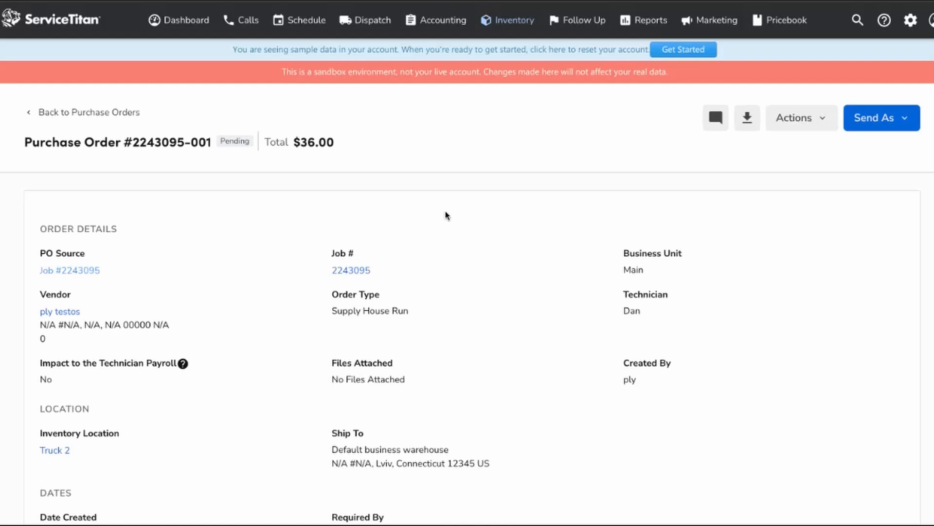
{"action": "scroll", "coordinate": [492, 365], "scroll_direction": "down", "scroll_amount": 3}
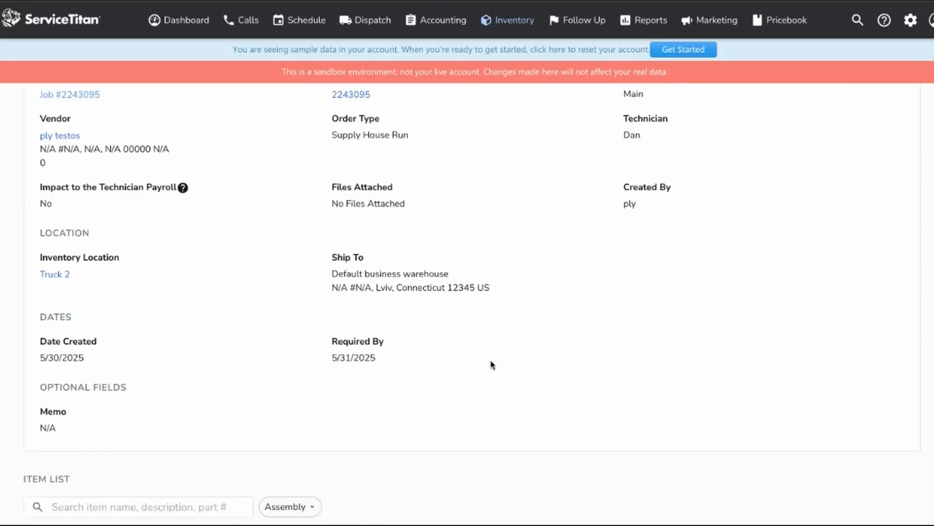
{"action": "scroll", "coordinate": [492, 364], "scroll_direction": "down", "scroll_amount": 4}
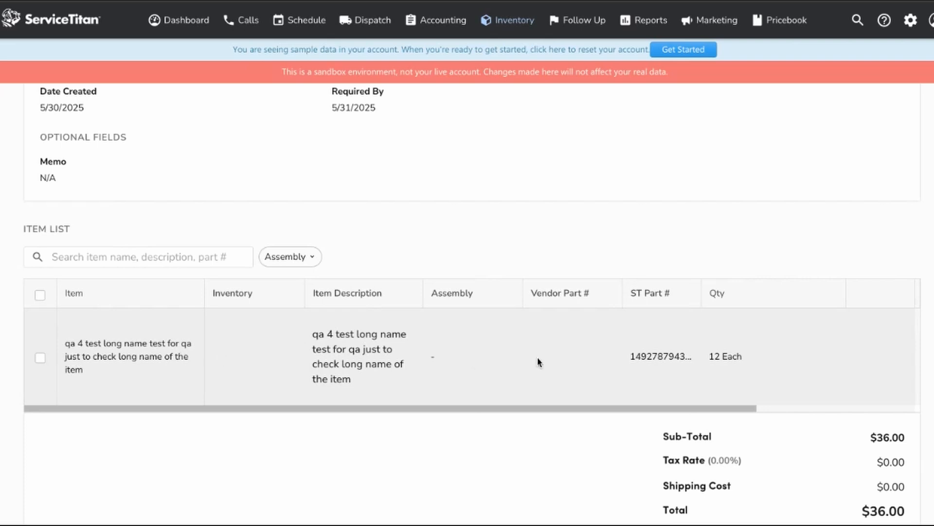
{"action": "scroll", "coordinate": [538, 362], "scroll_direction": "down", "scroll_amount": 1}
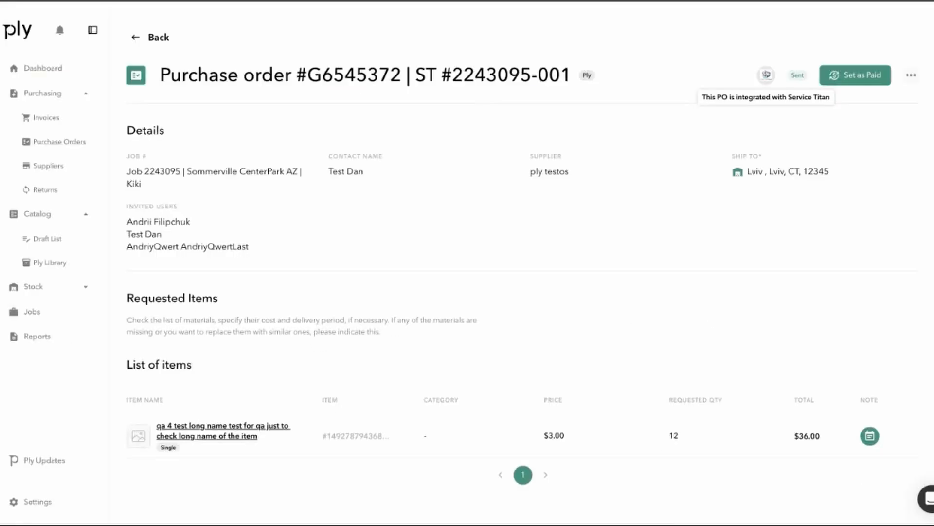
{"action": "scroll", "coordinate": [652, 254], "scroll_direction": "down", "scroll_amount": 1}
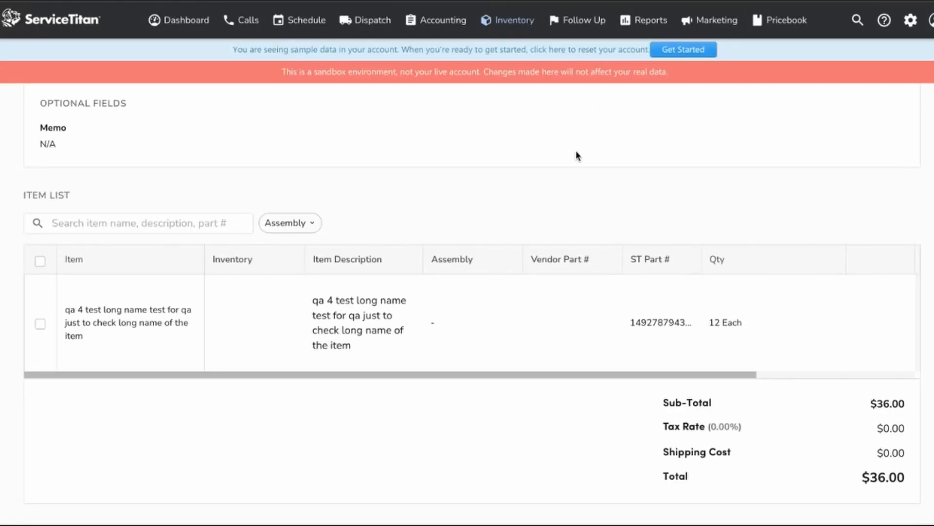
{"action": "scroll", "coordinate": [576, 152], "scroll_direction": "up", "scroll_amount": 8}
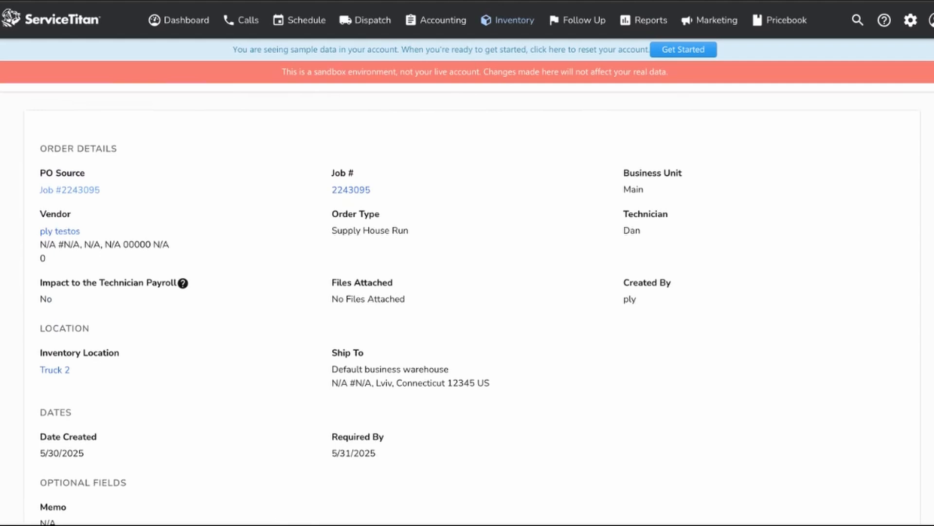
- Return to Ply and change the status of the sent ply testos purchase order to Received on the purchase orders board
{"action": "scroll", "coordinate": [576, 152], "scroll_direction": "up", "scroll_amount": 2}
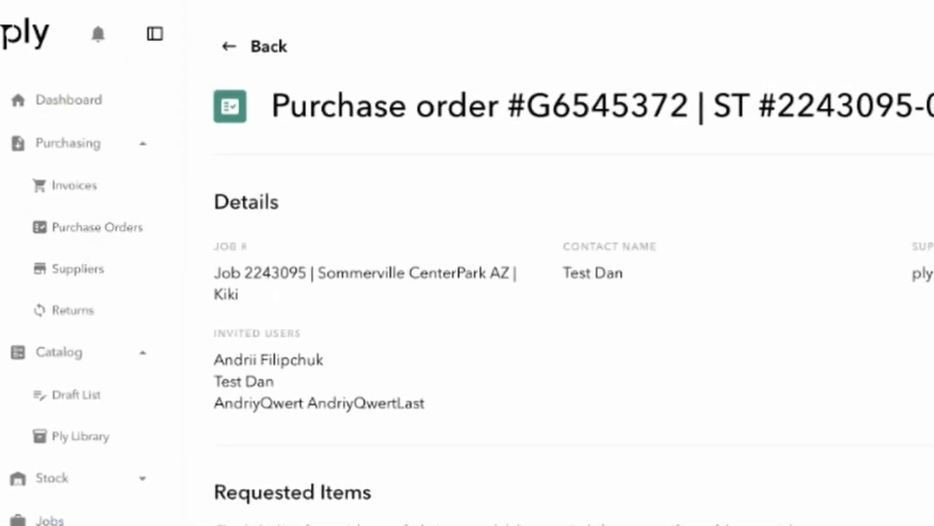
{"action": "left_click", "coordinate": [896, 76]}
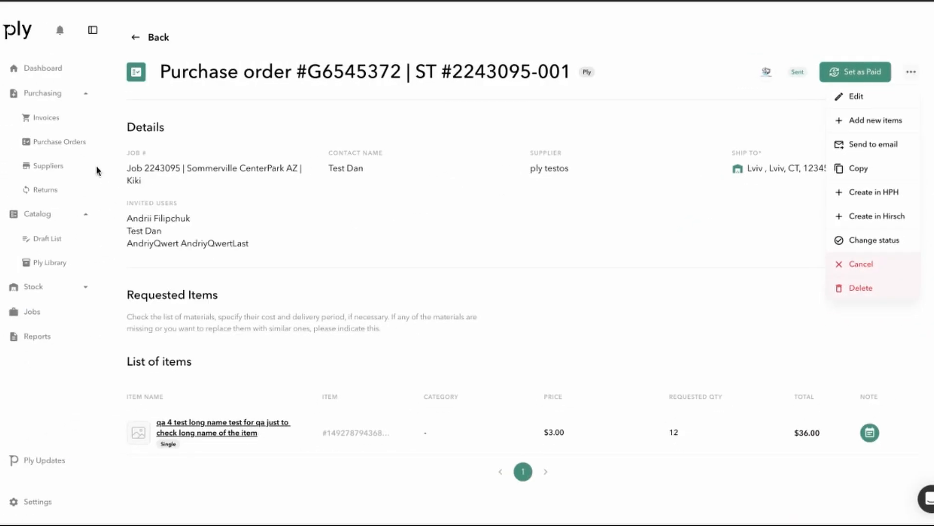
{"action": "left_click", "coordinate": [73, 141]}
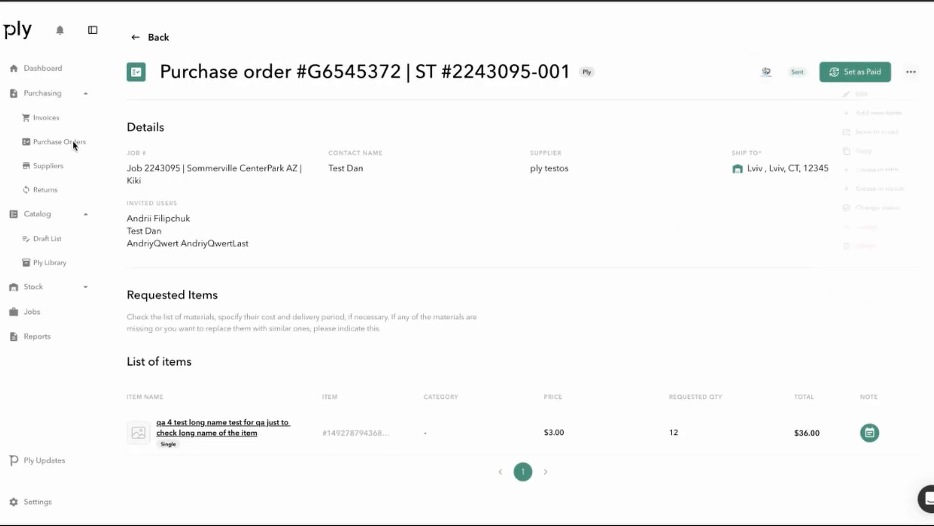
{"action": "scroll", "coordinate": [493, 349], "scroll_direction": "right", "scroll_amount": 2}
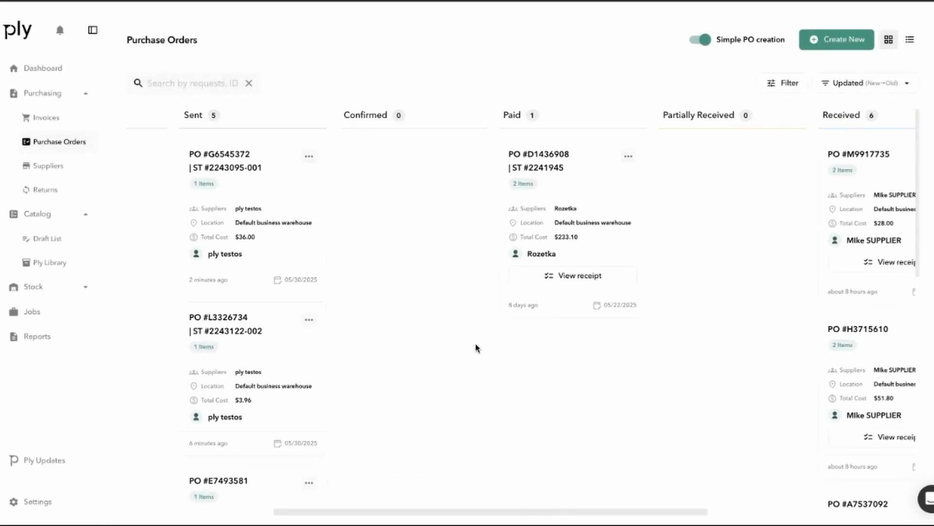
{"action": "left_click_drag", "start_coordinate": [262, 189], "coordinate": [620, 171]}
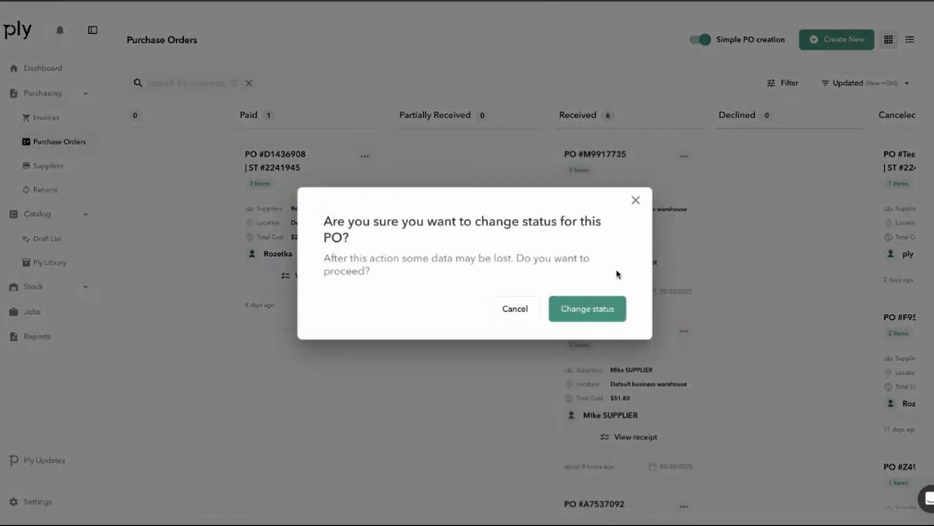
{"action": "left_click", "coordinate": [594, 316]}
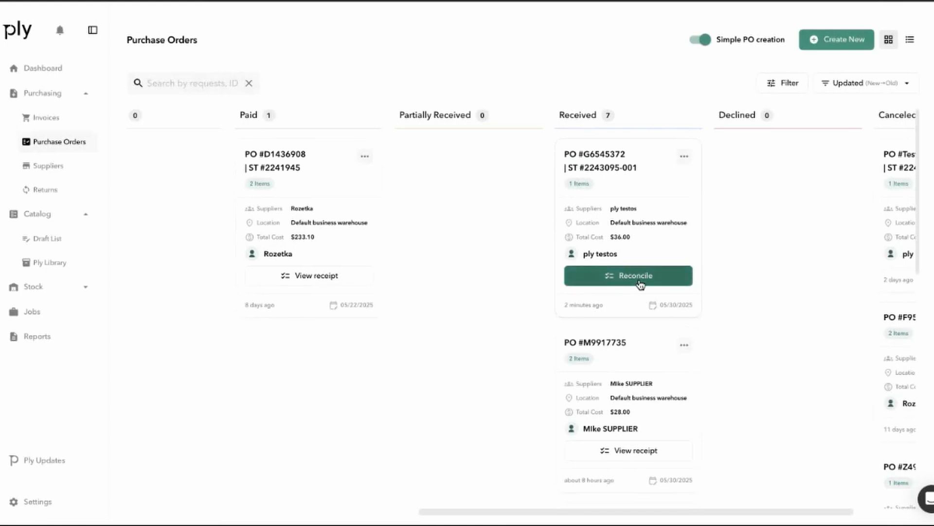
- Reconcile the received ply testos order with Default business warehouse as the location for all materials, and confirm the reconciliation
{"action": "left_click", "coordinate": [537, 303]}
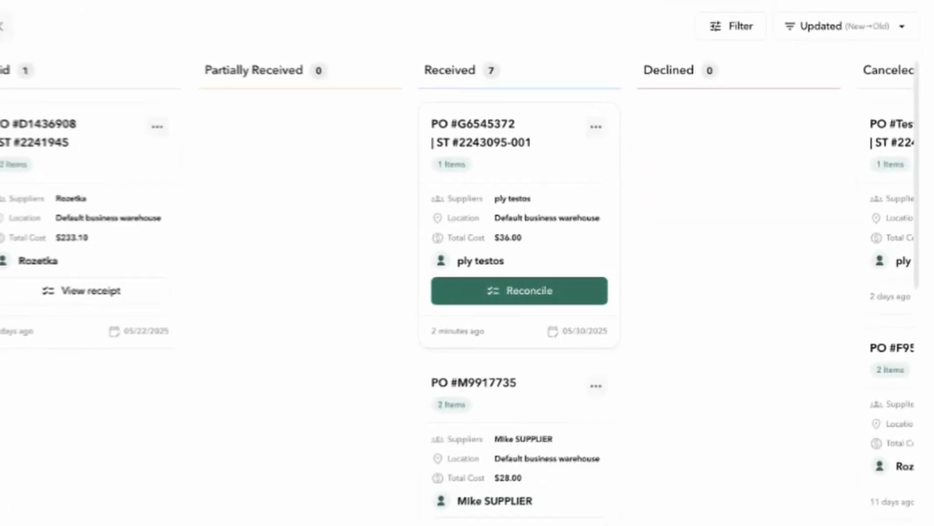
{"action": "scroll", "coordinate": [631, 214], "scroll_direction": "down", "scroll_amount": 4}
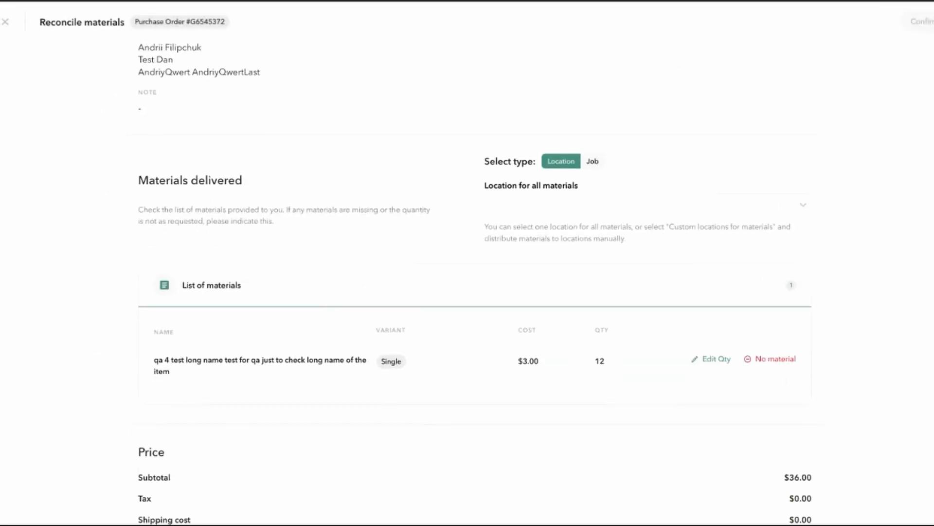
{"action": "left_click", "coordinate": [631, 214]}
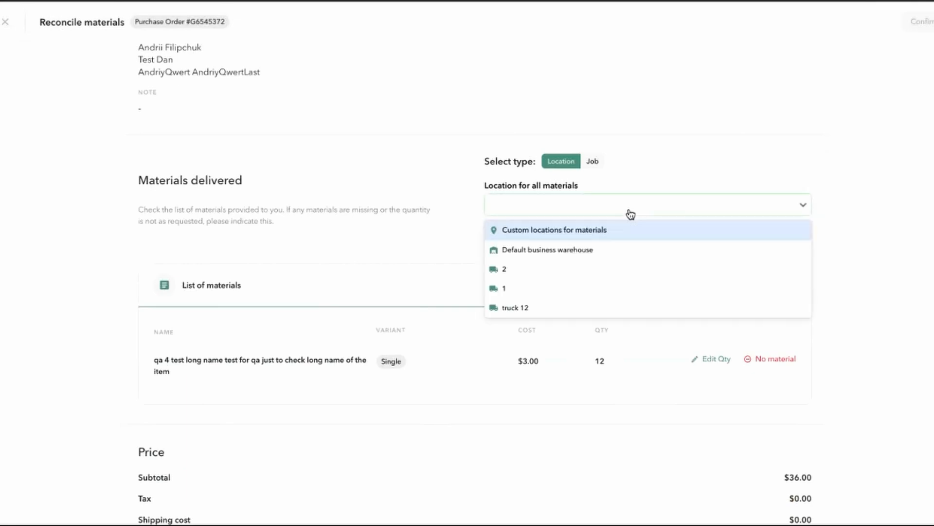
{"action": "left_click", "coordinate": [594, 166]}
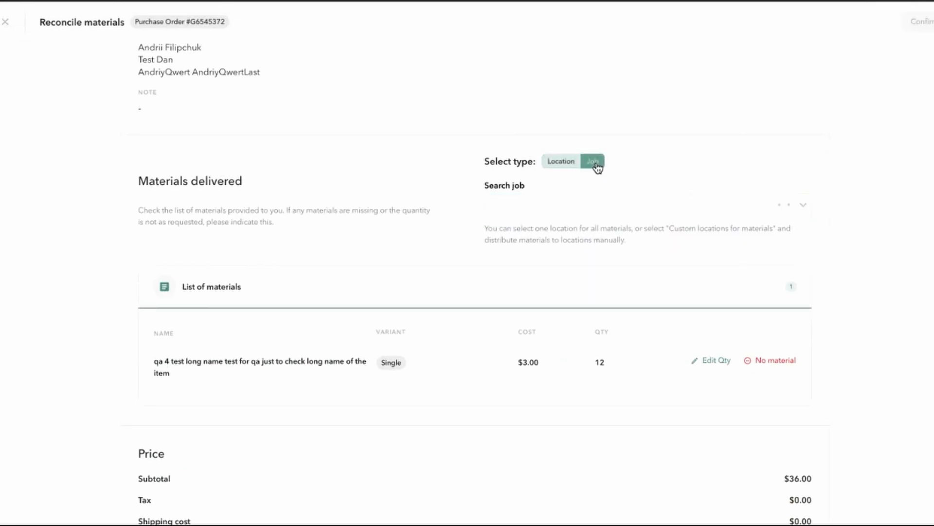
{"action": "left_click", "coordinate": [583, 214]}
{"action": "left_click", "coordinate": [585, 246]}
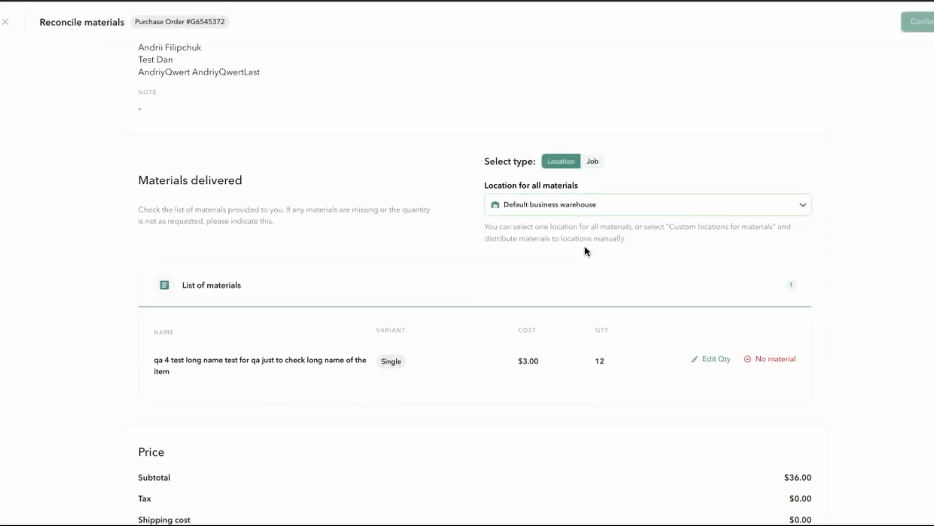
{"action": "scroll", "coordinate": [638, 317], "scroll_direction": "down", "scroll_amount": 1}
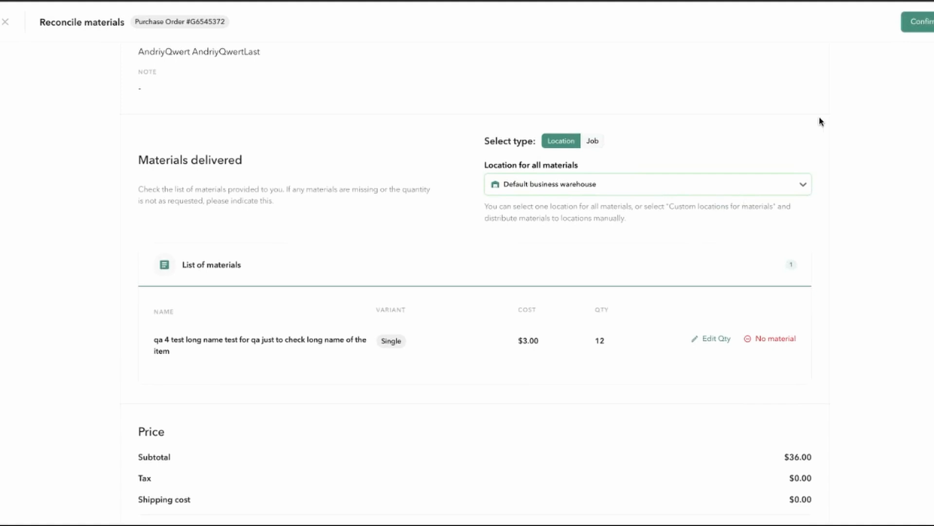
{"action": "left_click", "coordinate": [921, 22]}
{"action": "left_click", "coordinate": [598, 306]}
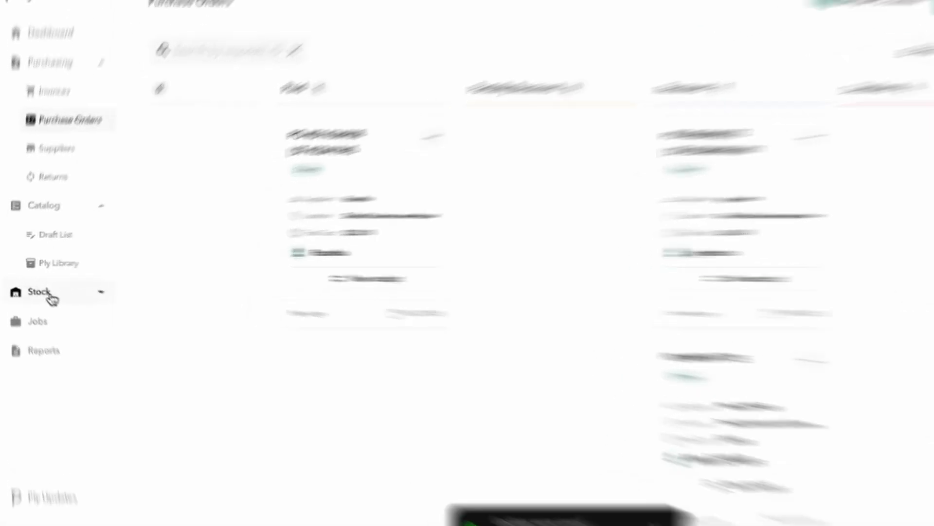
- Open the activity log of the Default business warehouse in Stock
{"action": "left_click", "coordinate": [52, 299]}
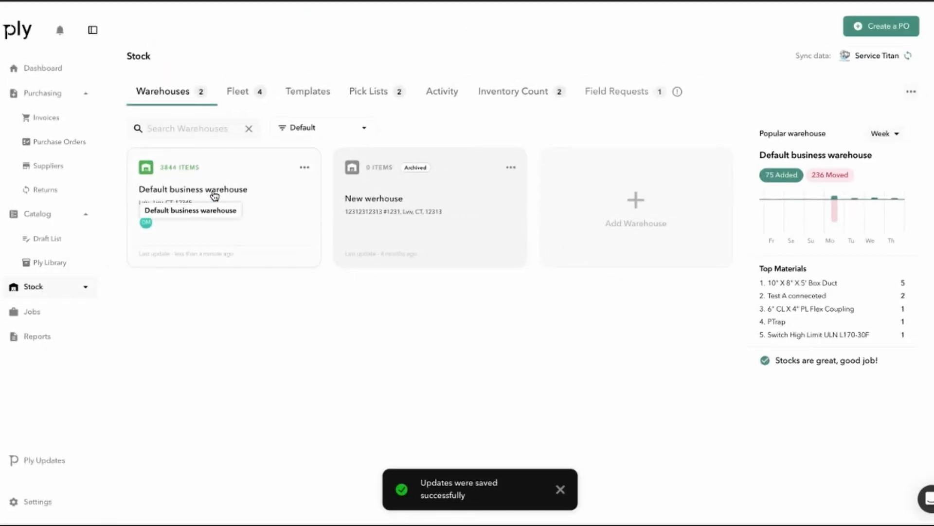
{"action": "left_click", "coordinate": [214, 195]}
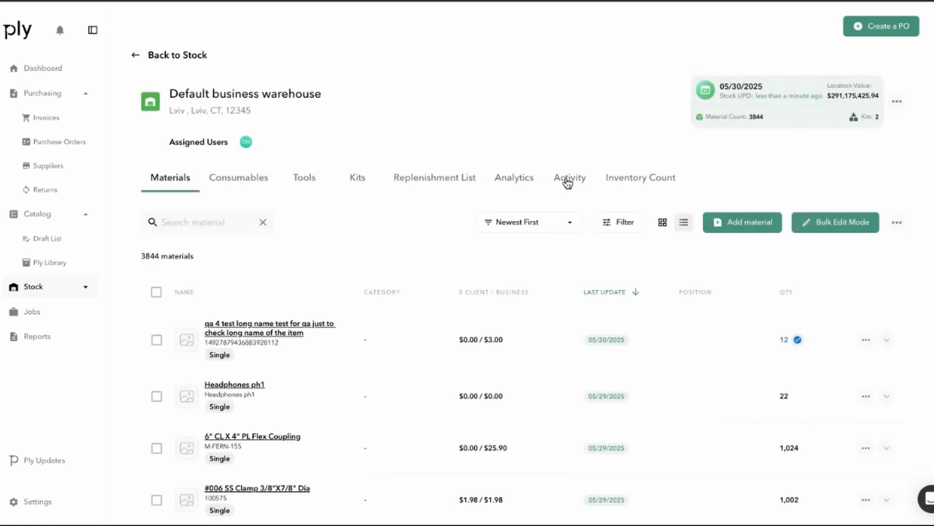
{"action": "left_click", "coordinate": [569, 183]}
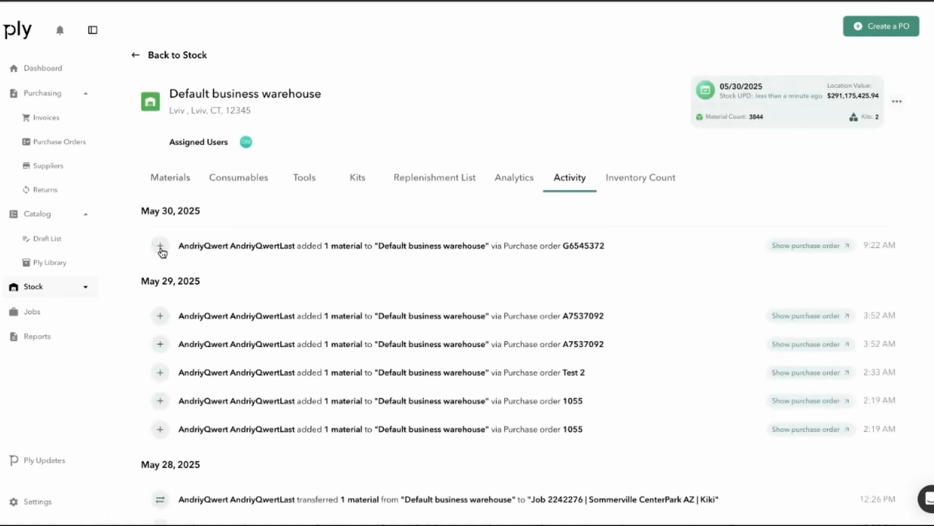
- Expand the May 30, 2025 activity entry and open its purchase order to check the Service Titan integration
{"action": "left_click", "coordinate": [161, 248]}
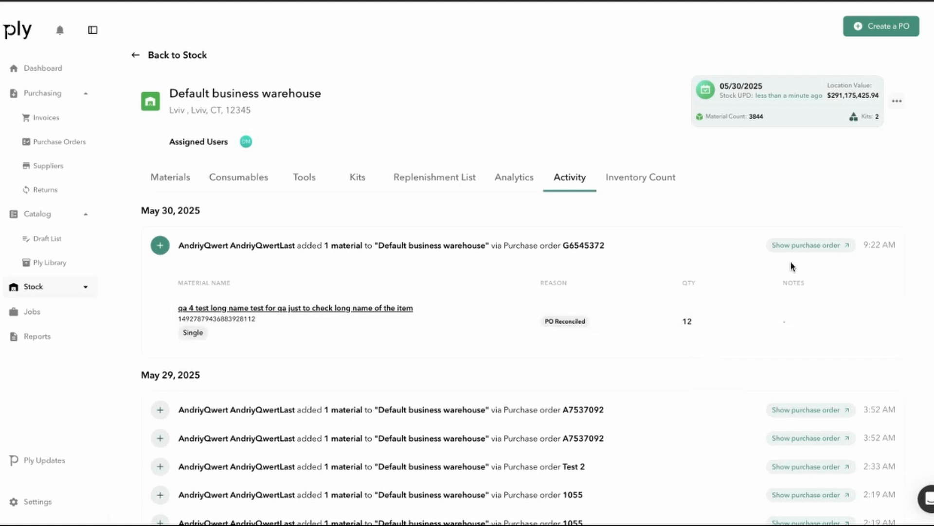
{"action": "left_click", "coordinate": [808, 250]}
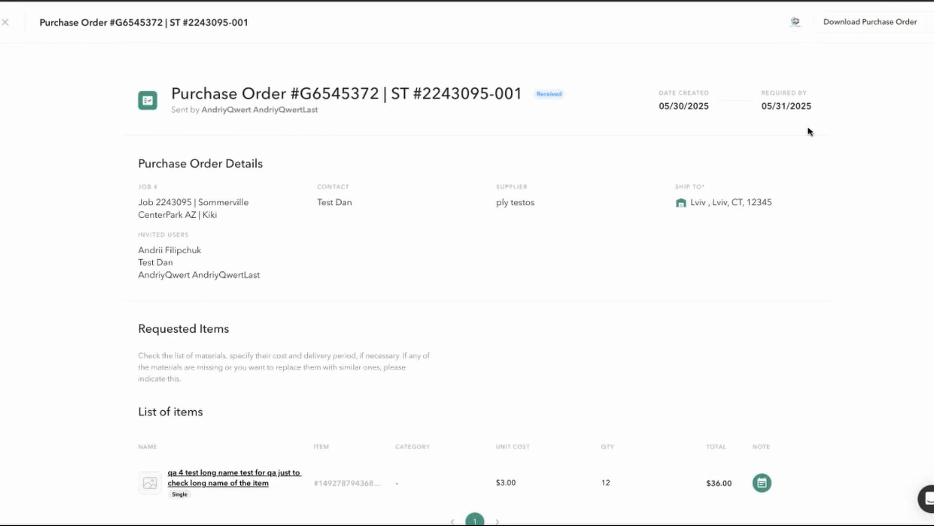
{"action": "mouse_move", "coordinate": [796, 28]}
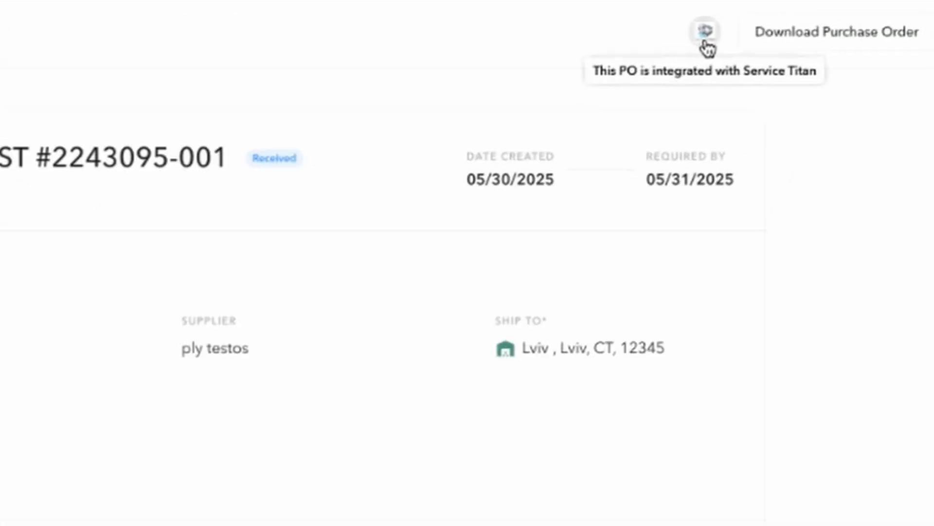